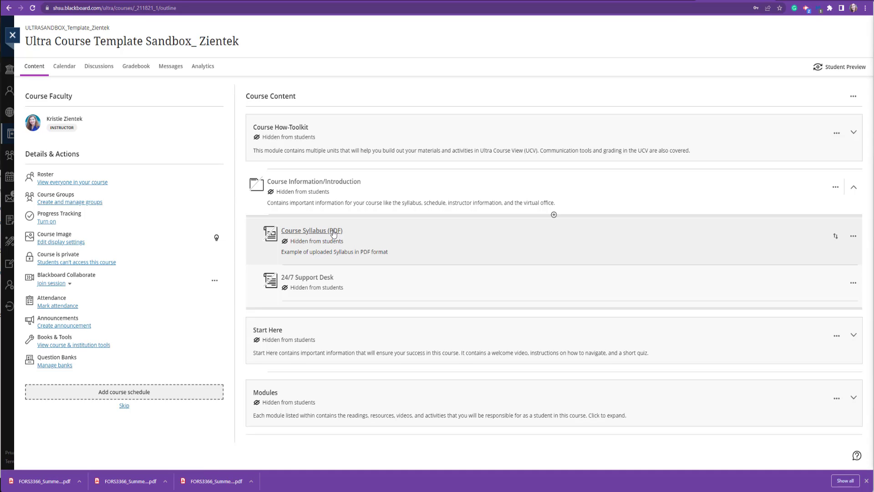
Open the Course Syllabus (PDF) item, look through its pages, and return to the course content.
{"action": "left_click", "coordinate": [334, 232]}
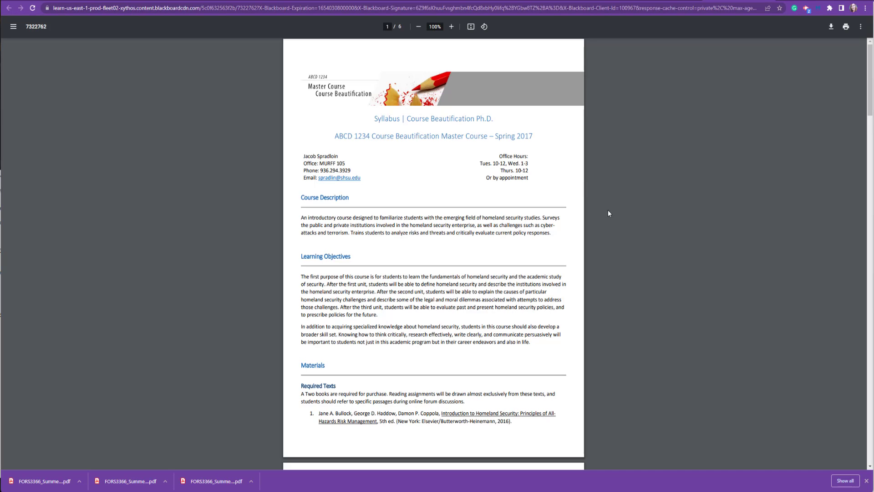
{"action": "scroll", "coordinate": [400, 271], "scroll_direction": "down", "scroll_amount": 9}
{"action": "scroll", "coordinate": [401, 271], "scroll_direction": "down", "scroll_amount": 3}
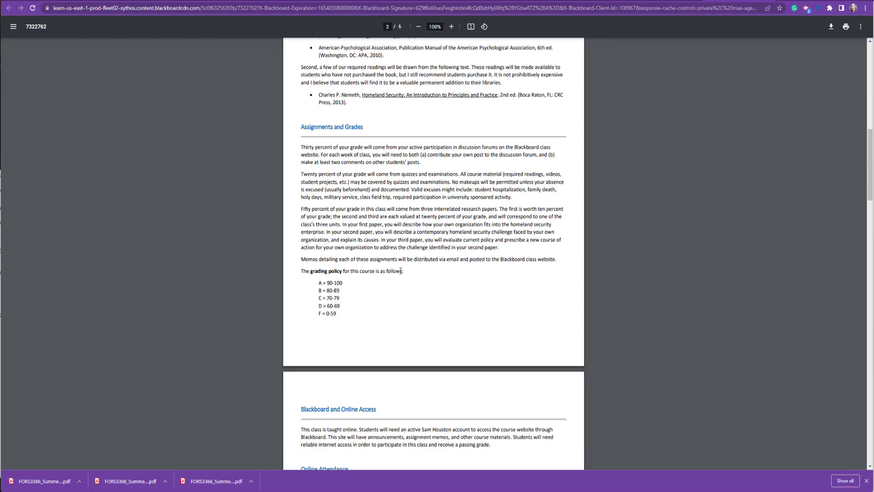
{"action": "scroll", "coordinate": [400, 271], "scroll_direction": "up", "scroll_amount": 6}
{"action": "scroll", "coordinate": [400, 271], "scroll_direction": "up", "scroll_amount": 5}
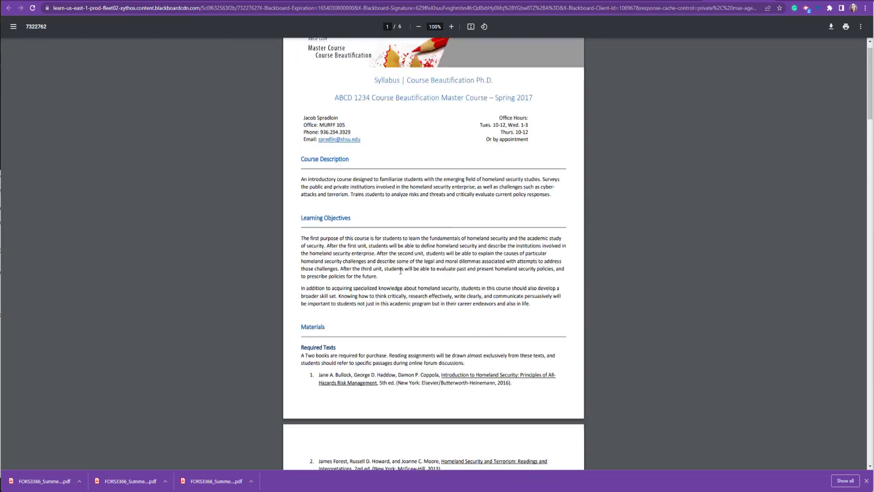
{"action": "left_click", "coordinate": [749, 0]}
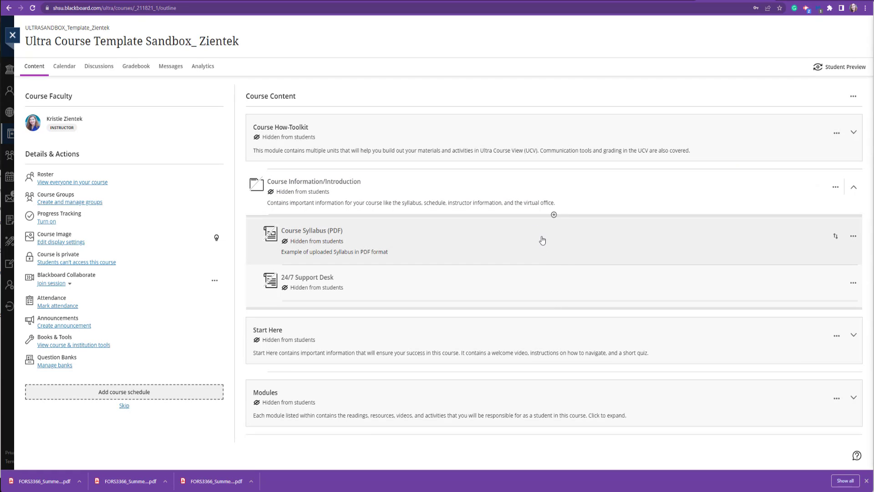
Create a new document at the start of the Course Information/Introduction folder.
{"action": "left_click", "coordinate": [554, 215]}
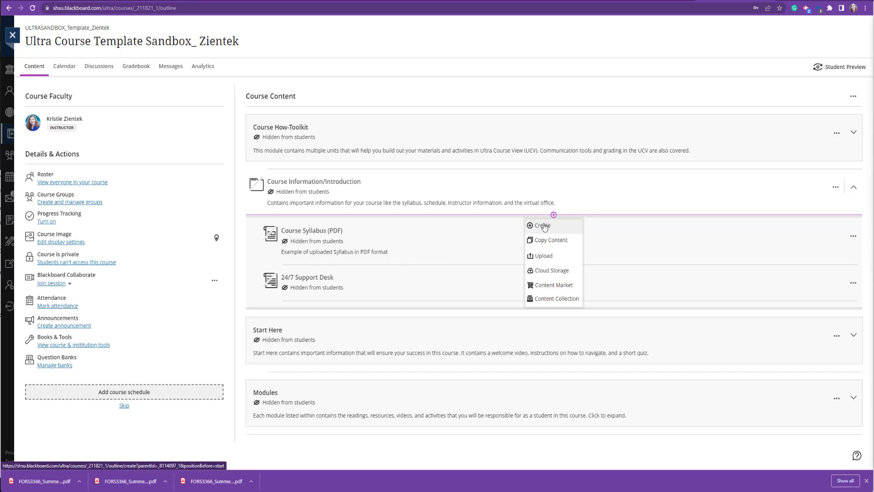
{"action": "left_click", "coordinate": [543, 228]}
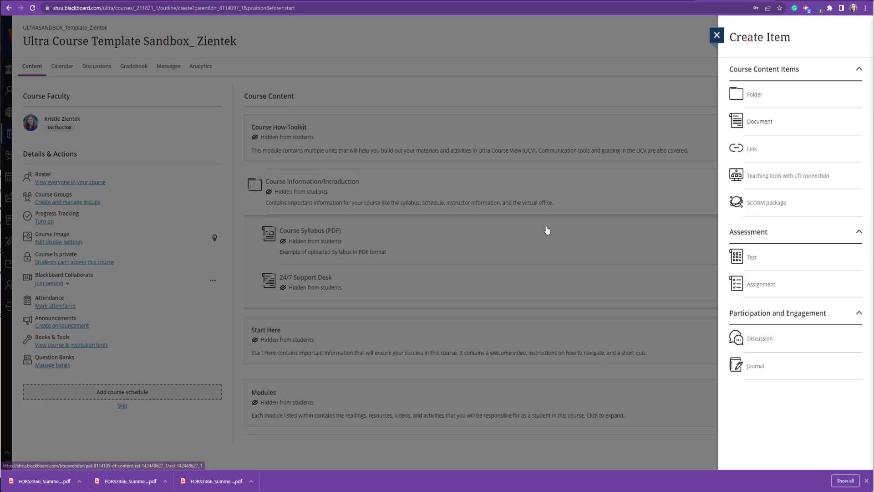
{"action": "left_click", "coordinate": [760, 122]}
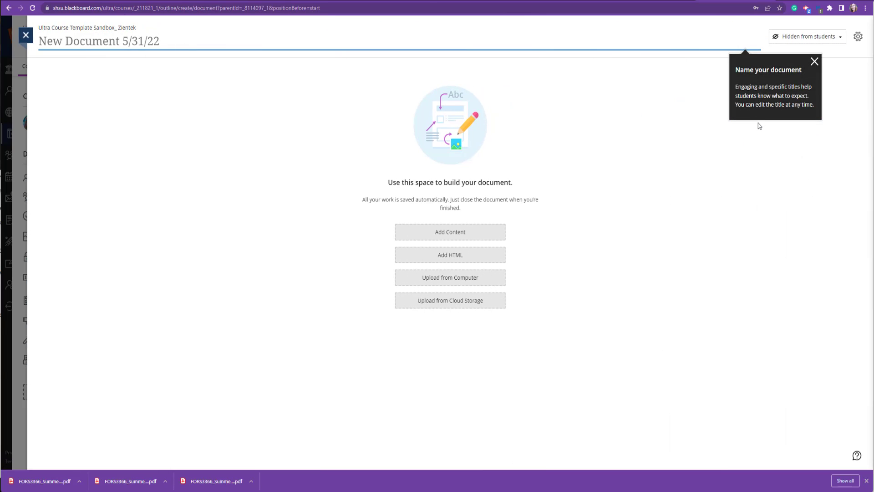
Add a content block to the document and attach FORS3366_SummerI_22.pdf from the Downloads folder.
{"action": "left_click", "coordinate": [450, 237]}
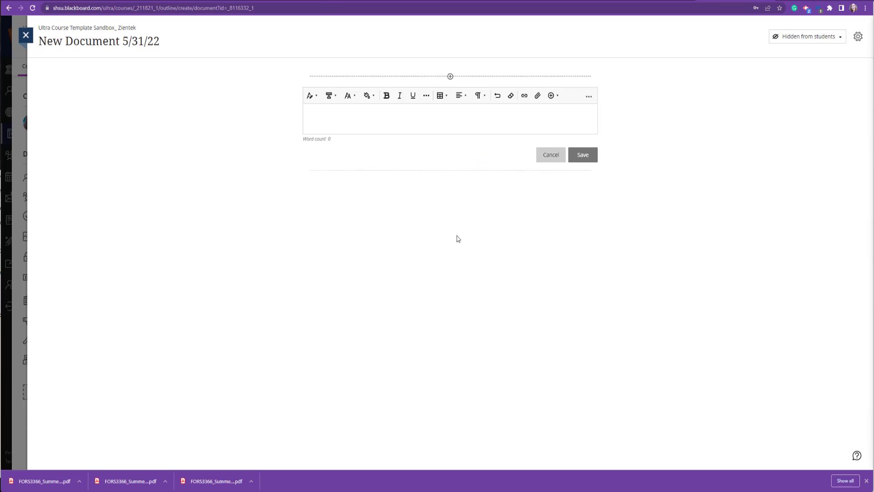
{"action": "left_click", "coordinate": [537, 86]}
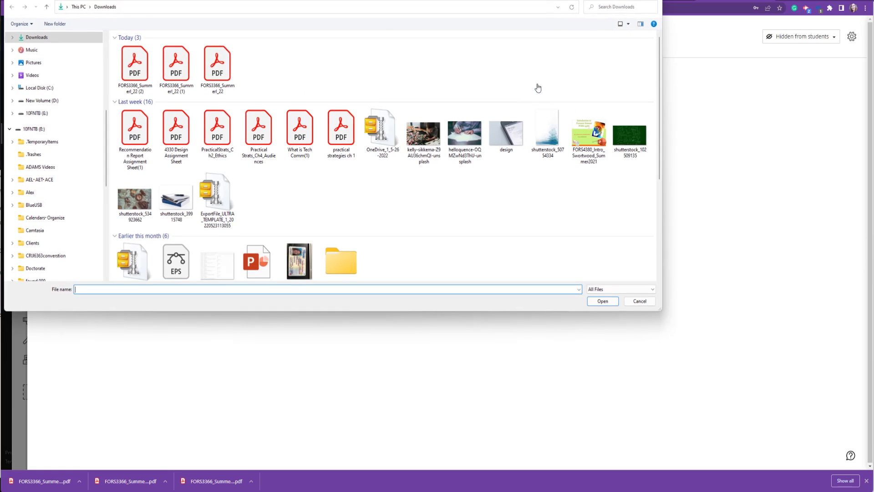
{"action": "left_click", "coordinate": [219, 69]}
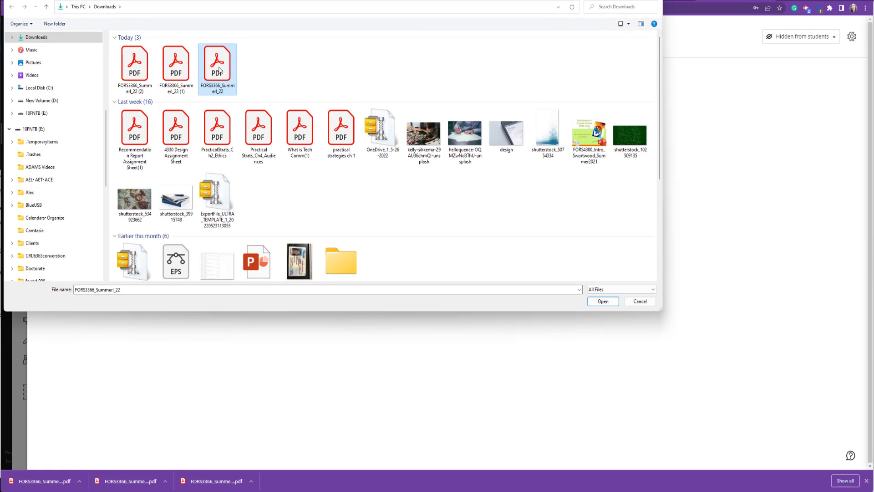
{"action": "left_click", "coordinate": [603, 302]}
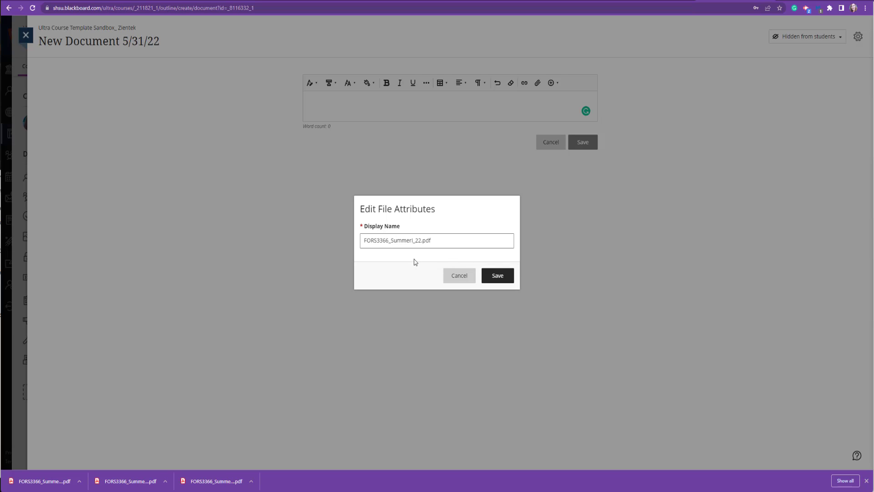
Set the attached file's display name to "FORS 3366 Summer I 22" and save the content block.
{"action": "left_click", "coordinate": [376, 241]}
{"action": "left_click", "coordinate": [391, 240]}
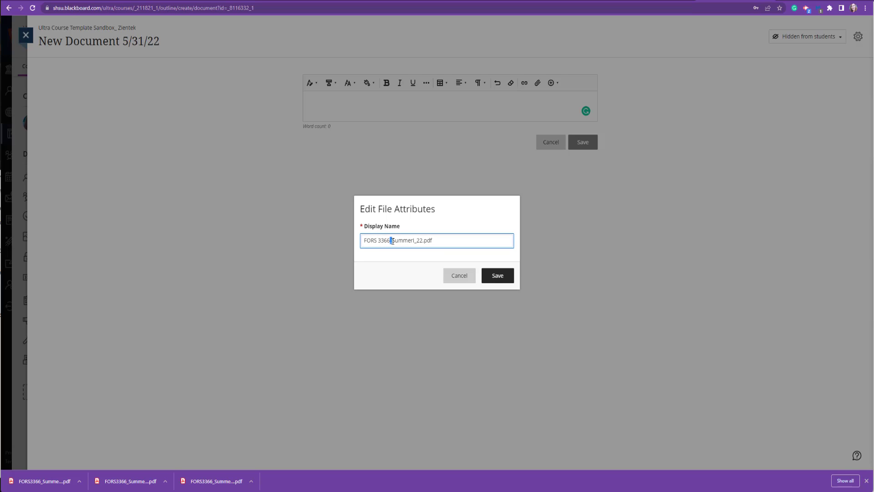
{"action": "key", "text": "BackSpace"}
{"action": "left_click", "coordinate": [413, 240]}
{"action": "left_click_drag", "start_coordinate": [415, 241], "coordinate": [433, 241]}
{"action": "key", "text": "BackSpace"}
{"action": "left_click", "coordinate": [495, 275]}
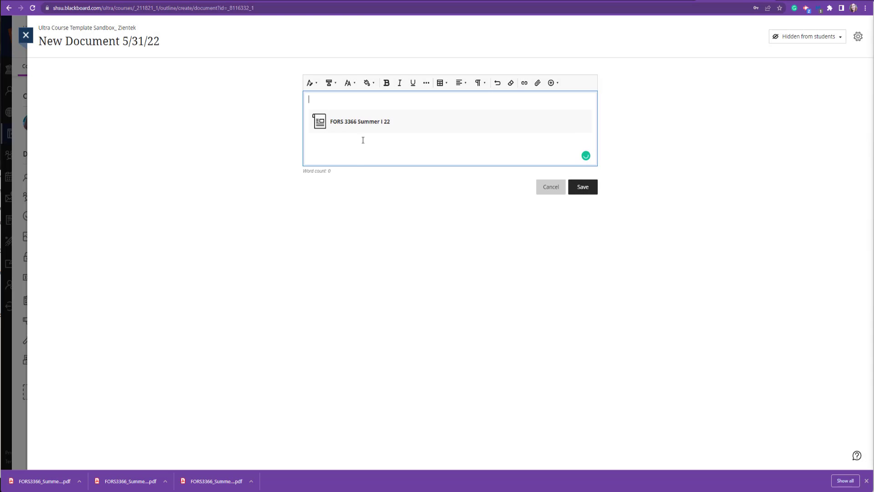
{"action": "left_click", "coordinate": [584, 190]}
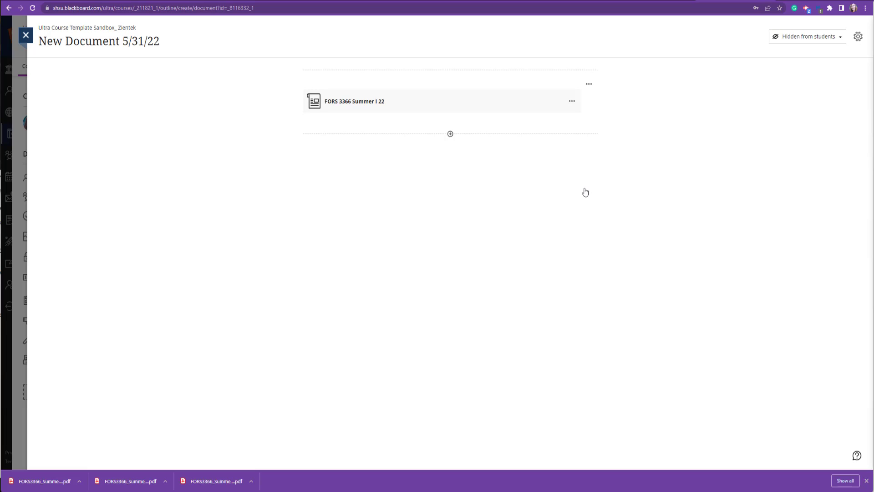
Add an HTML block below the attached syllabus and paste in the iframe code from the Embed Code note in Notepad.
{"action": "left_click", "coordinate": [451, 134]}
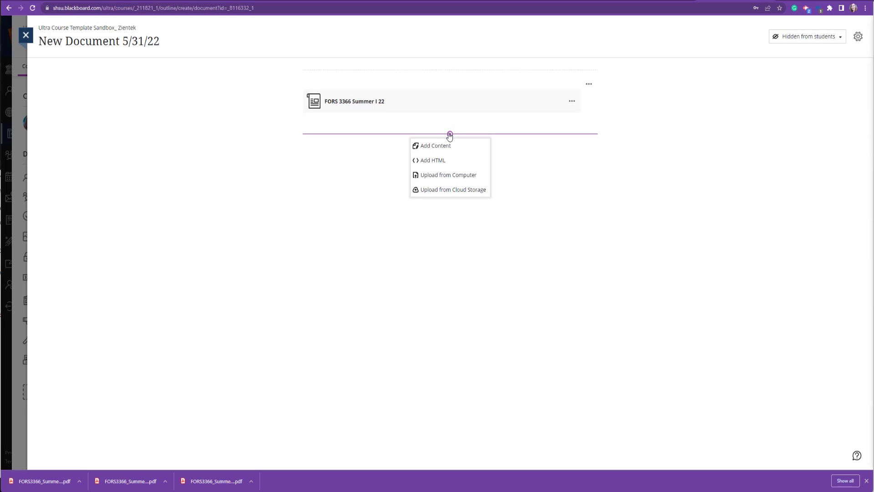
{"action": "left_click", "coordinate": [431, 162]}
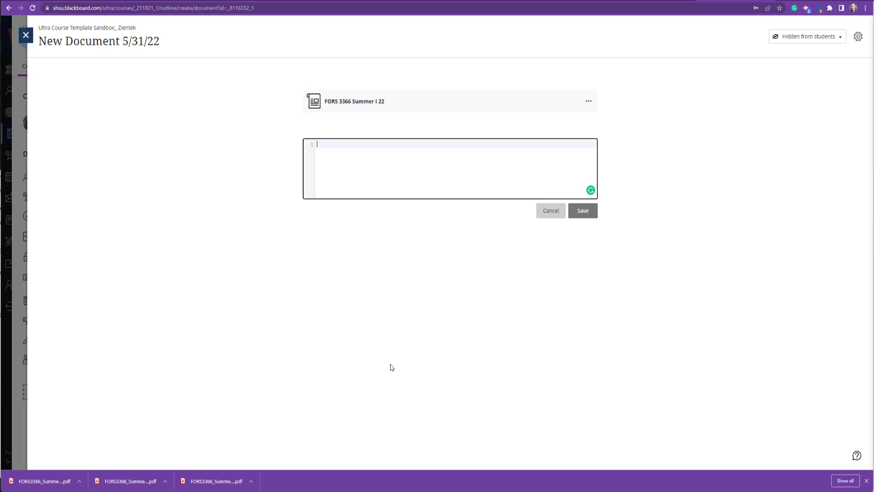
{"action": "mouse_move", "coordinate": [480, 491]}
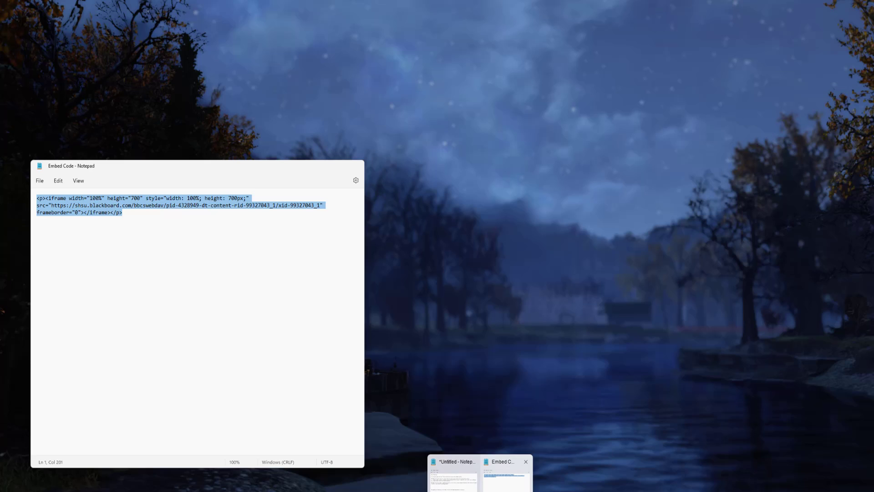
{"action": "left_click", "coordinate": [507, 476]}
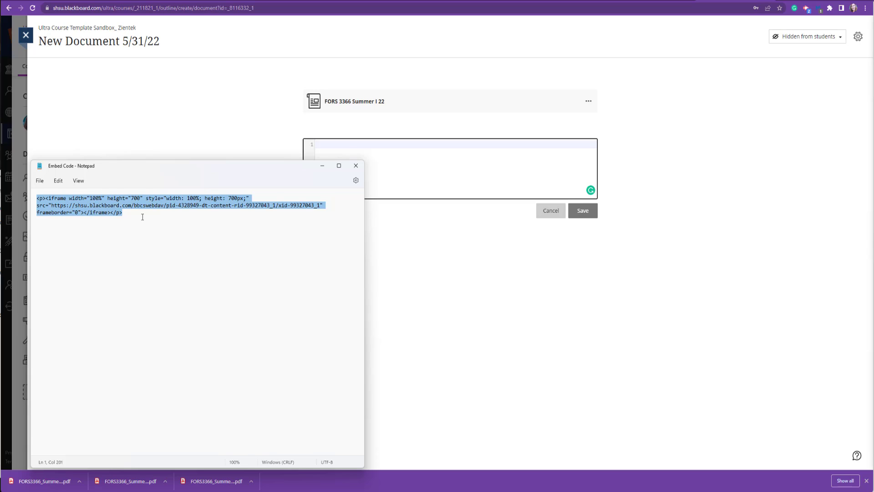
{"action": "left_click", "coordinate": [326, 145]}
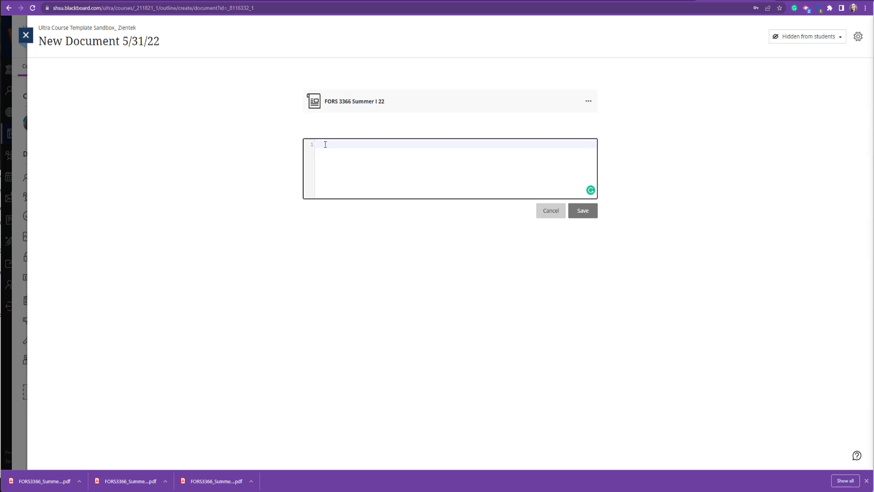
{"action": "key", "text": "ctrl+v"}
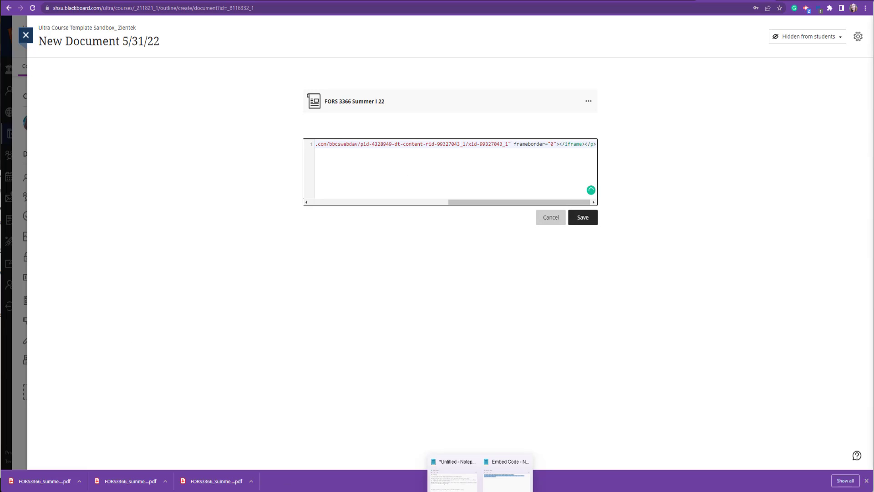
Highlight the src URL inside the iframe code in the Embed Code note, and save the document's HTML block.
{"action": "mouse_move", "coordinate": [481, 491]}
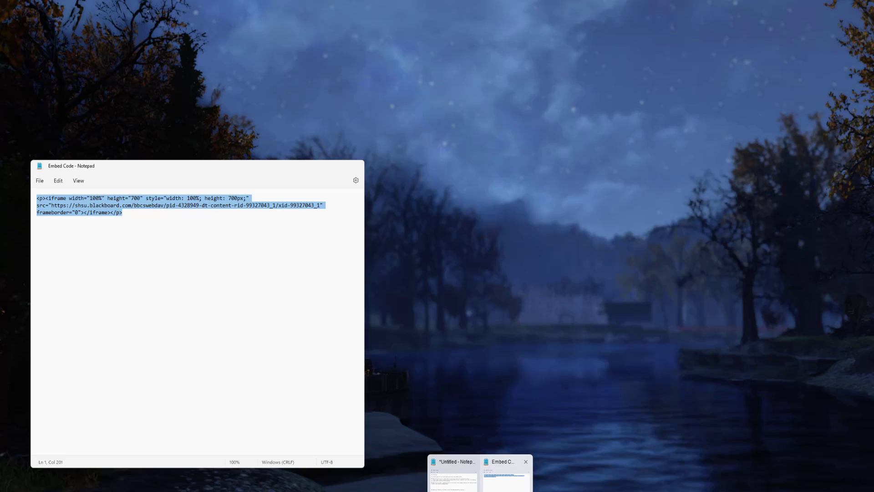
{"action": "left_click", "coordinate": [507, 475]}
{"action": "left_click", "coordinate": [143, 261]}
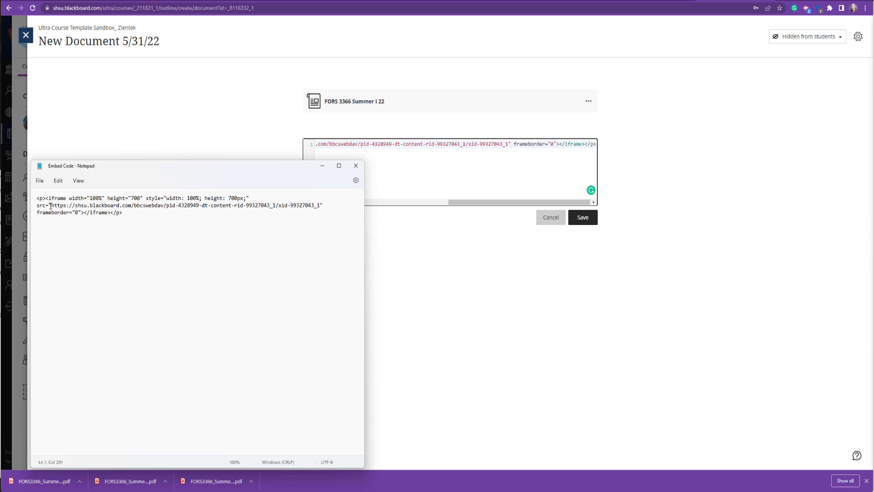
{"action": "left_click_drag", "start_coordinate": [51, 206], "coordinate": [321, 202]}
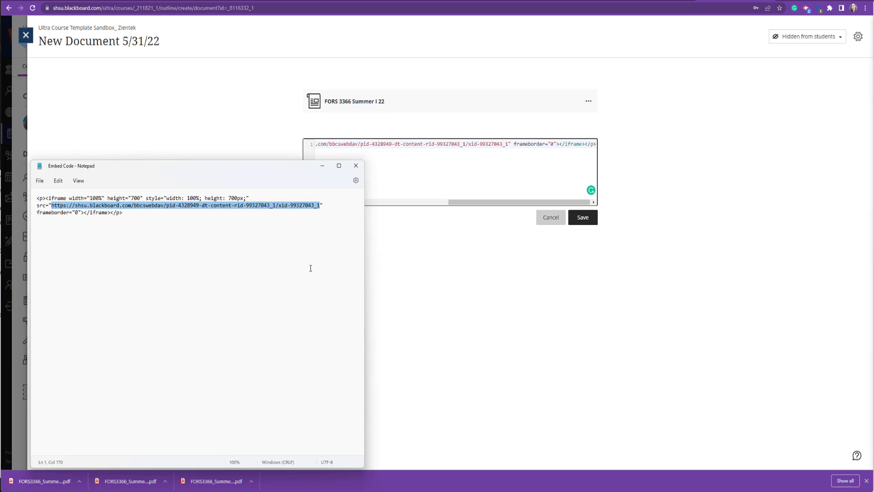
{"action": "left_click", "coordinate": [402, 281]}
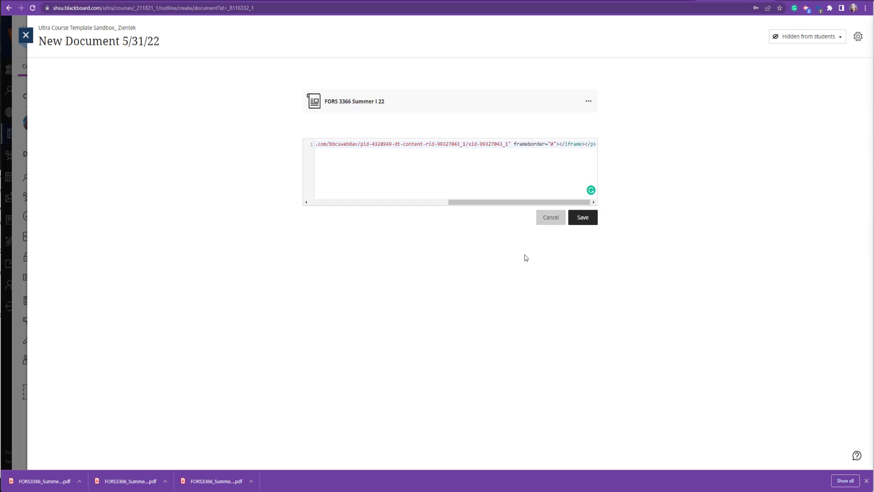
{"action": "left_click", "coordinate": [578, 220]}
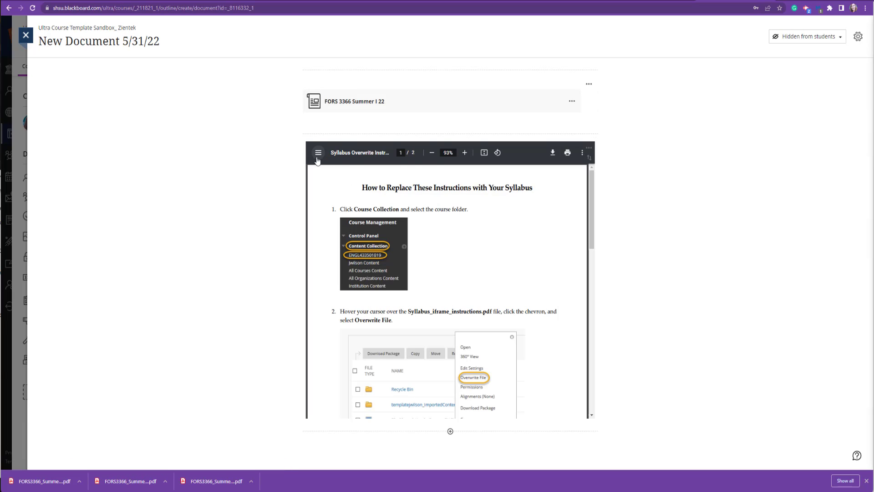
Examine the embedded PDF with page thumbnails shown and hidden and at several zoom levels, finishing at 90%.
{"action": "left_click", "coordinate": [318, 153]}
{"action": "left_click", "coordinate": [432, 154]}
{"action": "left_click", "coordinate": [432, 154]}
{"action": "left_click", "coordinate": [432, 154]}
{"action": "left_click", "coordinate": [432, 154]}
{"action": "left_click", "coordinate": [432, 154]}
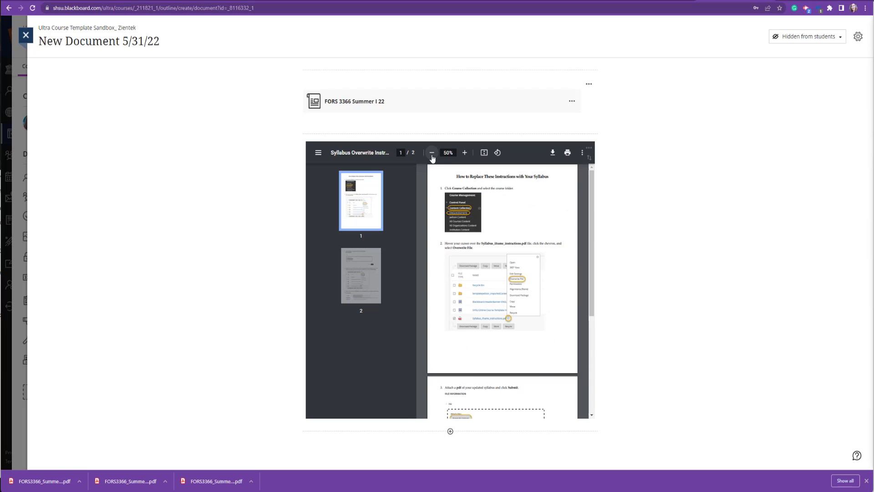
{"action": "left_click", "coordinate": [432, 153]}
{"action": "left_click", "coordinate": [464, 153]}
{"action": "left_click", "coordinate": [465, 154]}
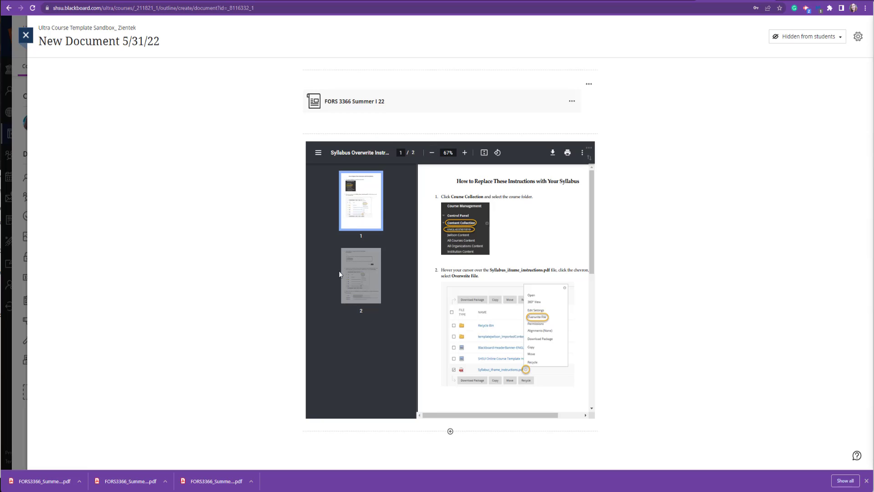
{"action": "left_click", "coordinate": [318, 153]}
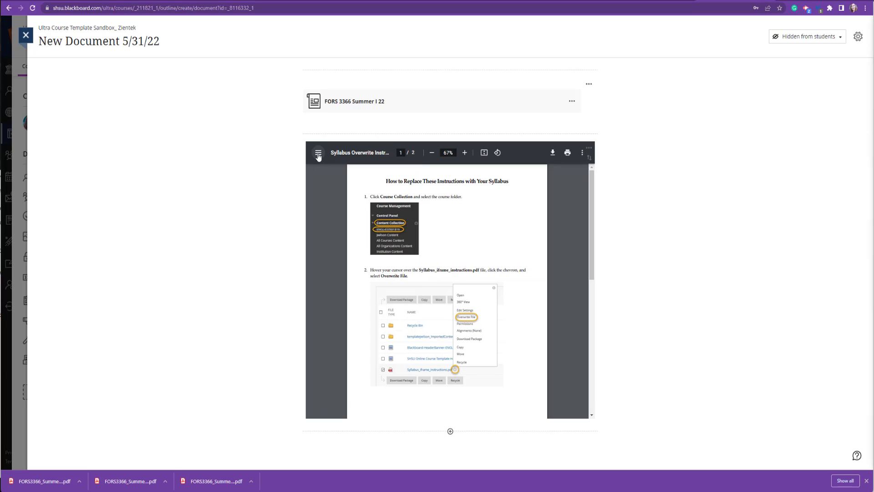
{"action": "left_click", "coordinate": [465, 153]}
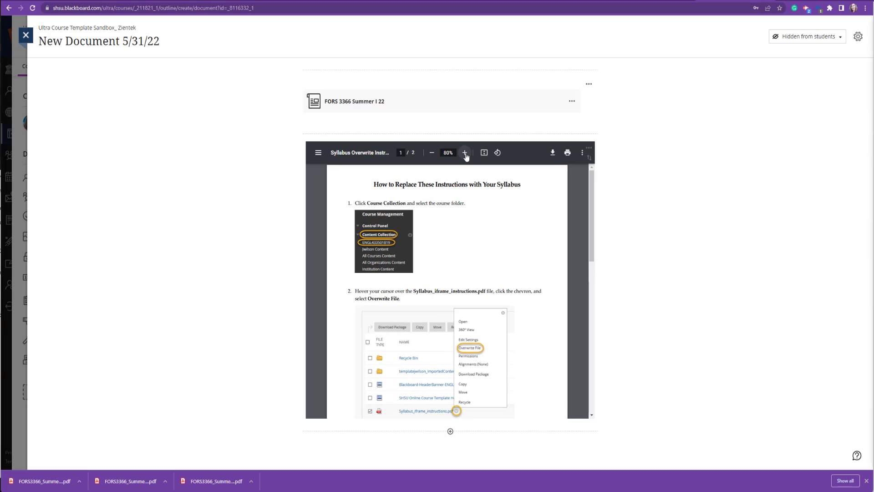
{"action": "left_click", "coordinate": [465, 153]}
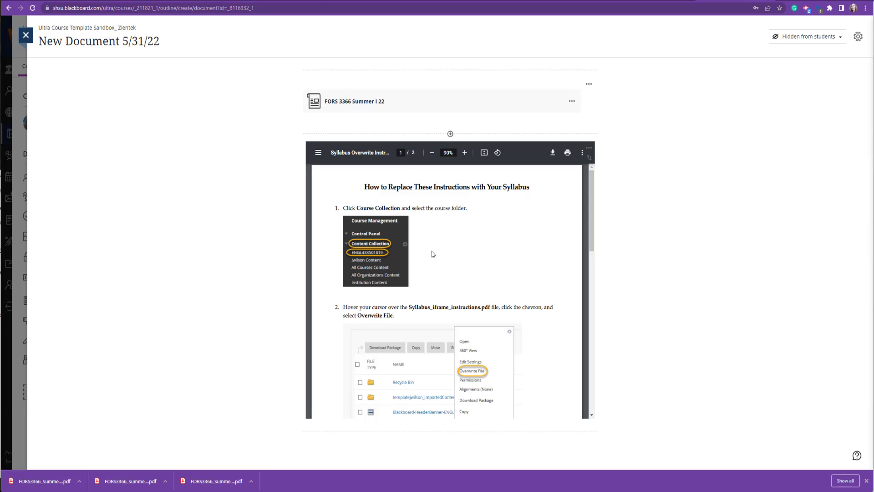
Close the new document and the course, and open the Course Content folder list in the Content Collection.
{"action": "left_click", "coordinate": [26, 36]}
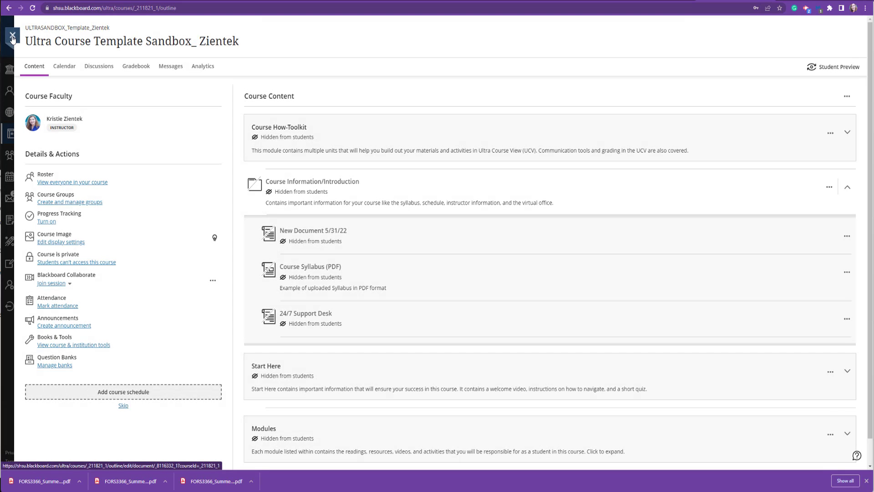
{"action": "left_click", "coordinate": [13, 36]}
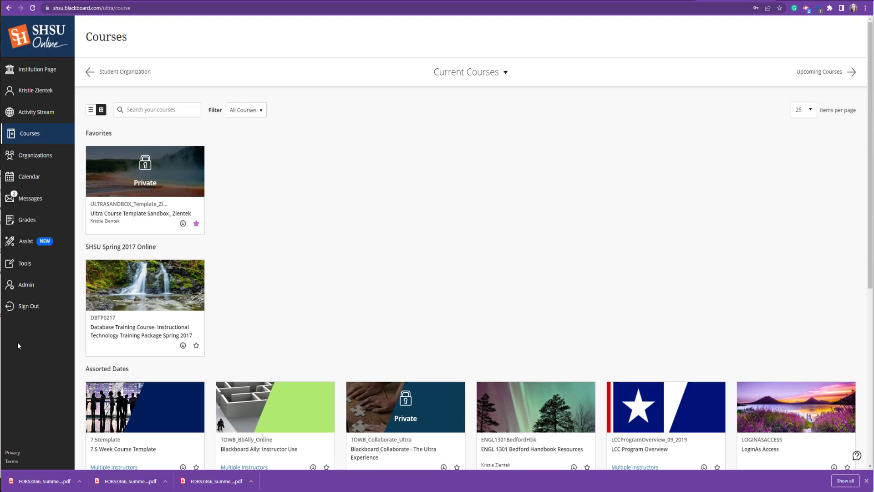
{"action": "left_click", "coordinate": [25, 264]}
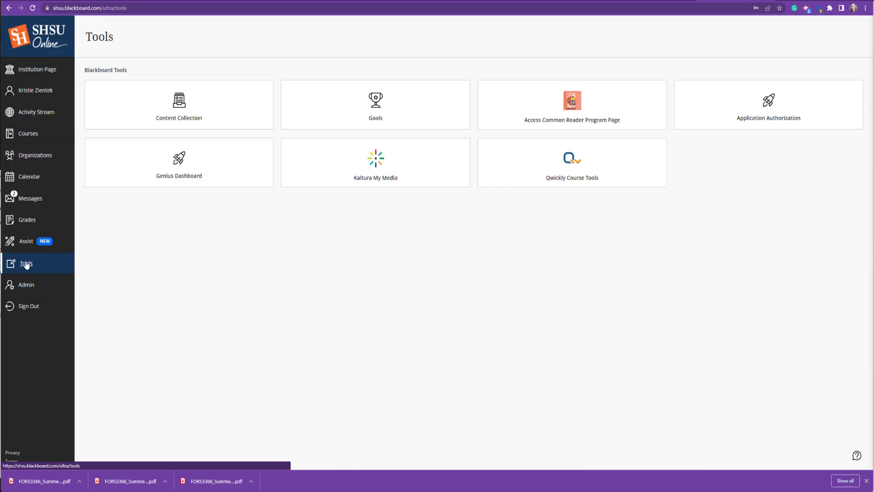
{"action": "left_click", "coordinate": [181, 120]}
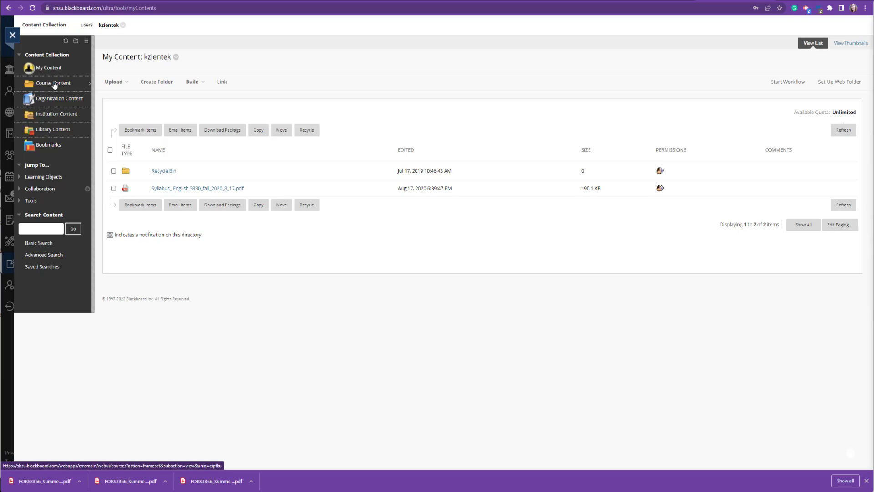
{"action": "left_click", "coordinate": [56, 84]}
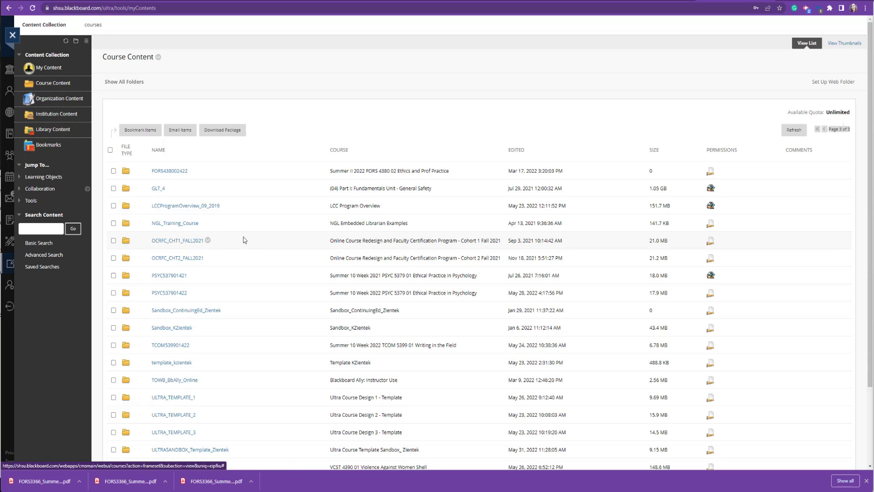
Open the Ultra sandbox template course folder and go through READ_ONLY, content and _8116439_1 to the embedded folder.
{"action": "scroll", "coordinate": [267, 242], "scroll_direction": "down", "scroll_amount": 2}
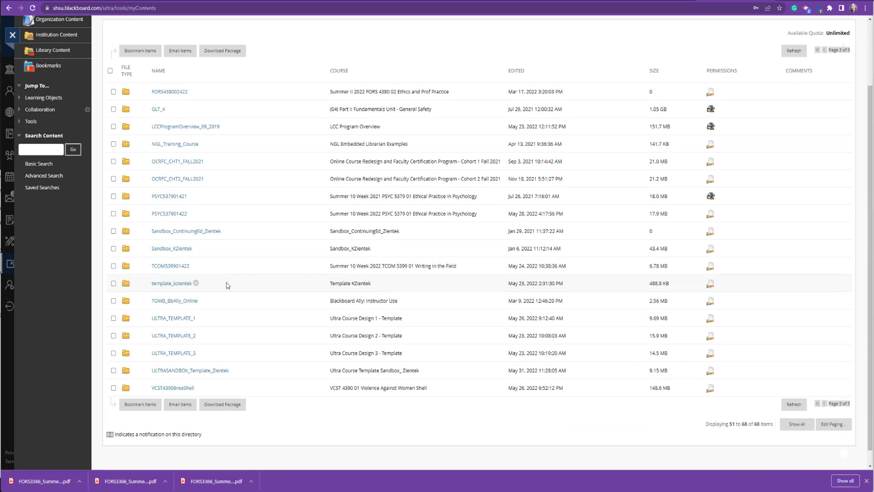
{"action": "left_click", "coordinate": [181, 370]}
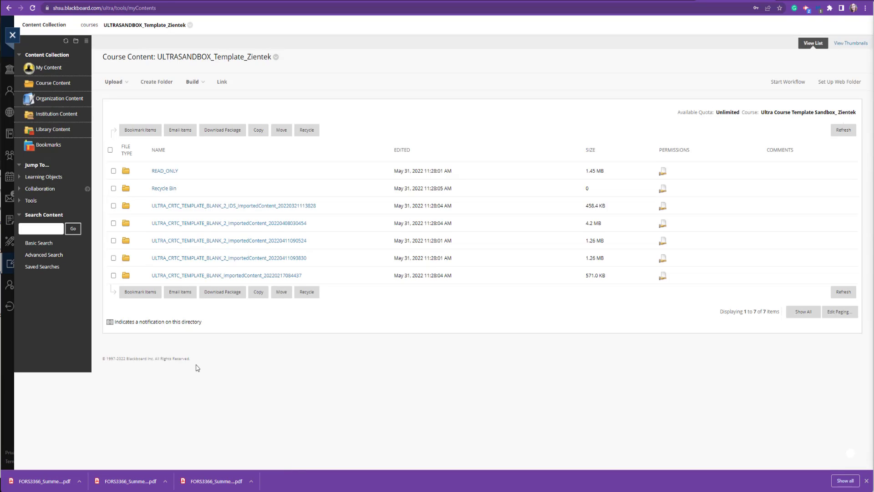
{"action": "left_click", "coordinate": [168, 173]}
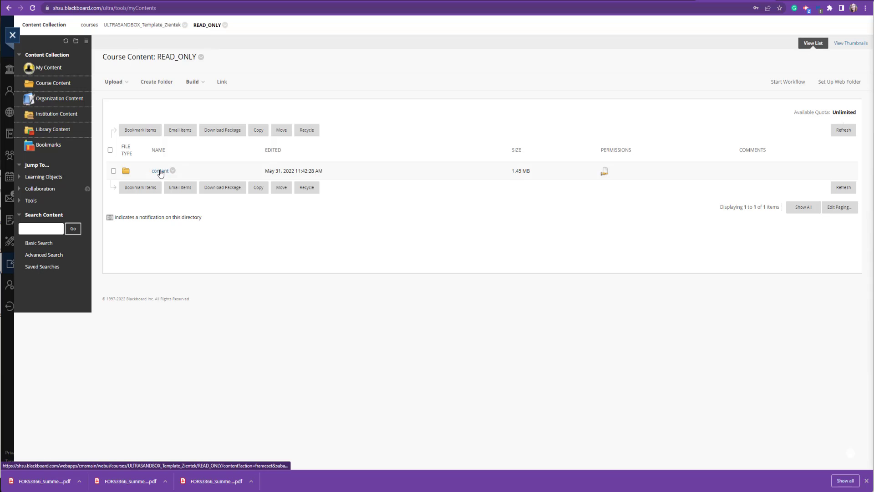
{"action": "left_click", "coordinate": [160, 172]}
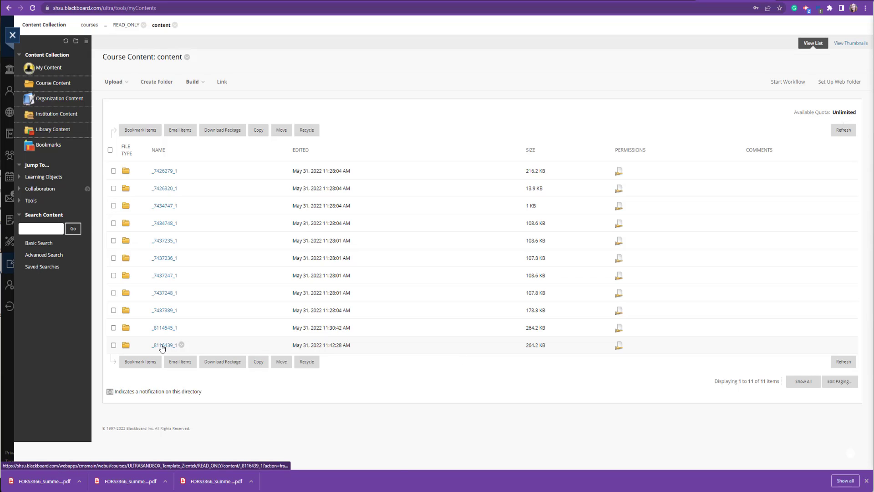
{"action": "left_click", "coordinate": [163, 346]}
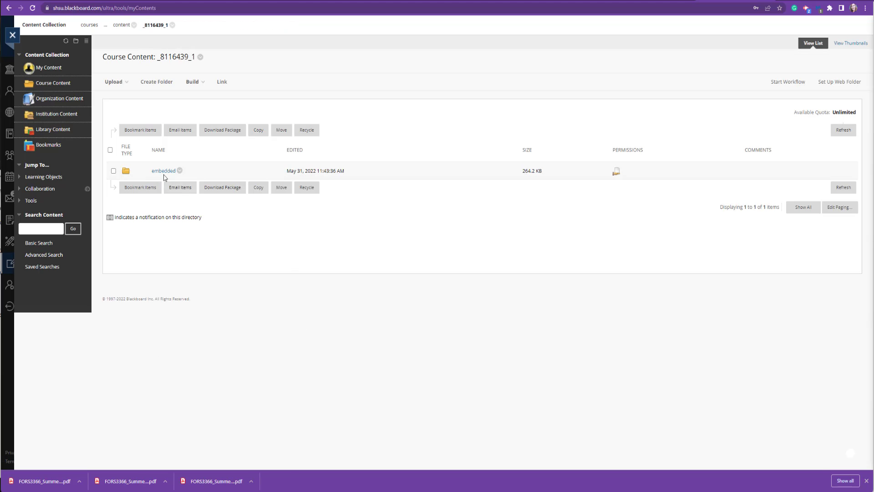
{"action": "left_click", "coordinate": [158, 172]}
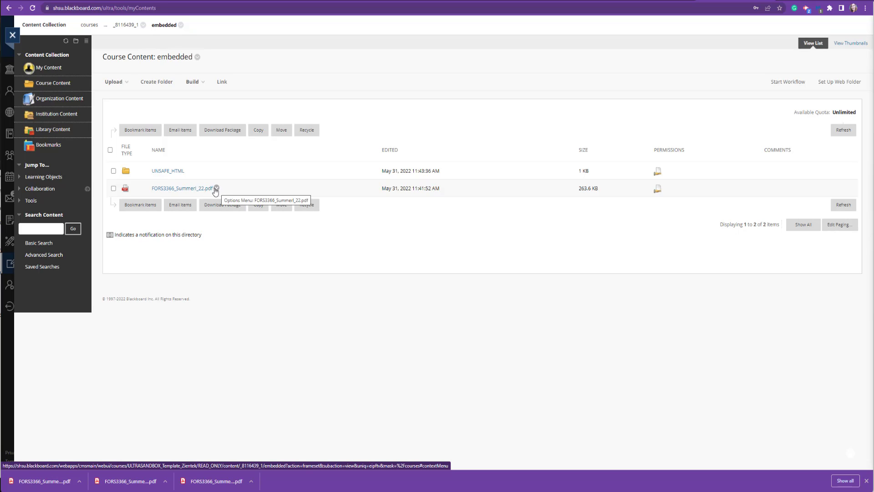
Copy the Permanent URL from the settings of FORS3366_SummerI_22.pdf, and leave the settings without submitting changes.
{"action": "left_click", "coordinate": [217, 188]}
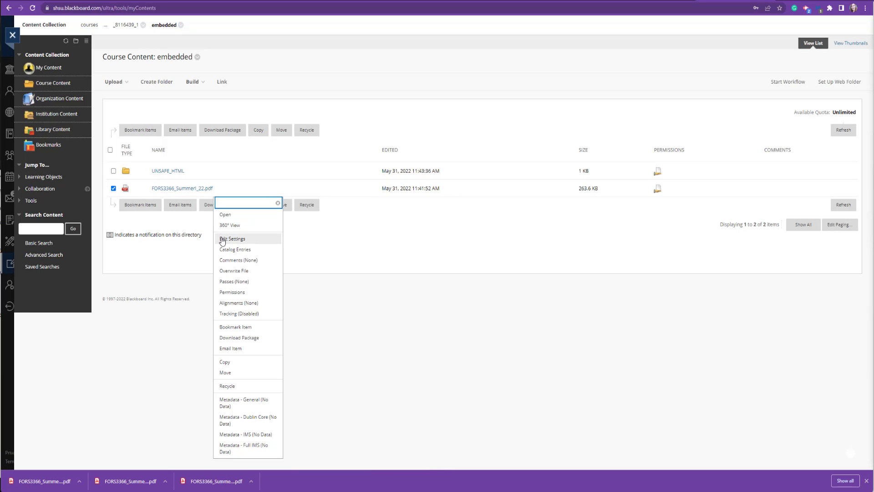
{"action": "left_click", "coordinate": [222, 240]}
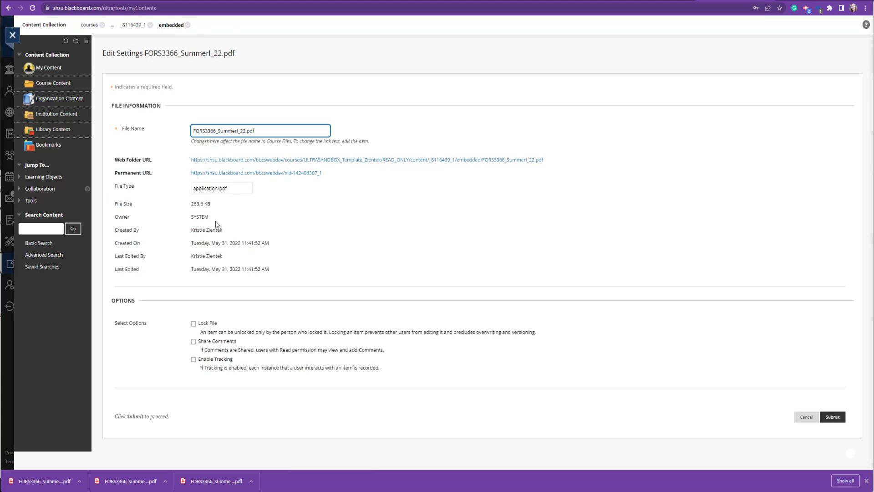
{"action": "left_click_drag", "start_coordinate": [191, 173], "coordinate": [330, 179]}
{"action": "key", "text": "ctrl+c"}
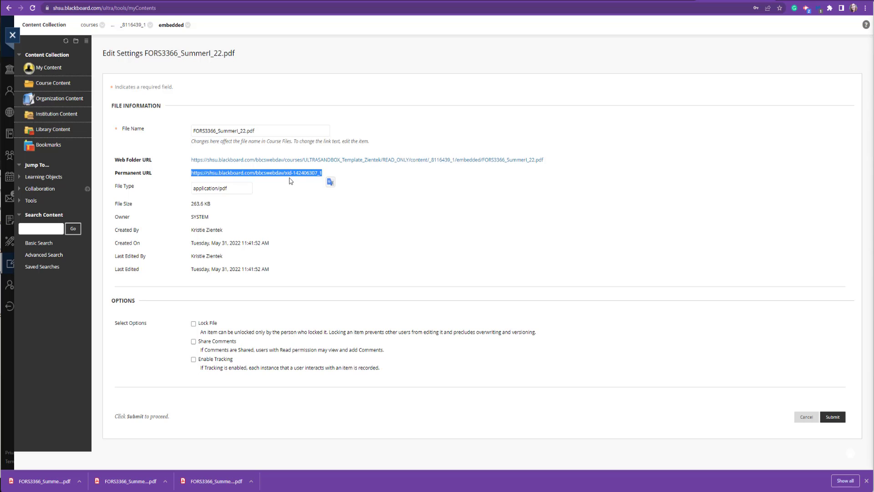
{"action": "left_click", "coordinate": [372, 179]}
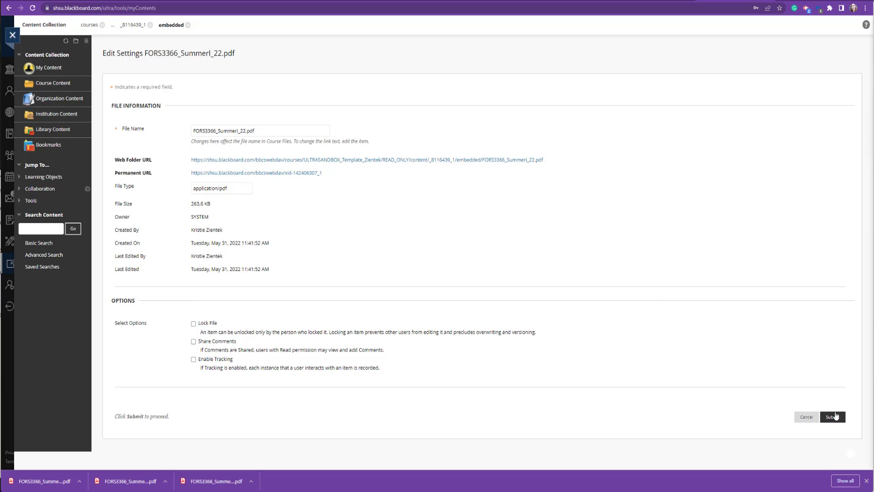
{"action": "left_click", "coordinate": [807, 418]}
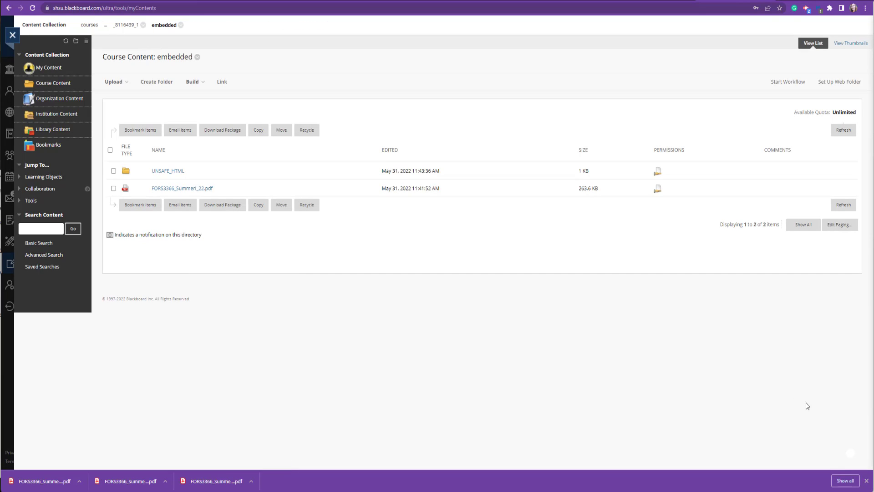
Leave the Content Collection, return to the Ultra sandbox template course and open New Document 5/31/22 under Course Information/Introduction.
{"action": "left_click", "coordinate": [13, 35]}
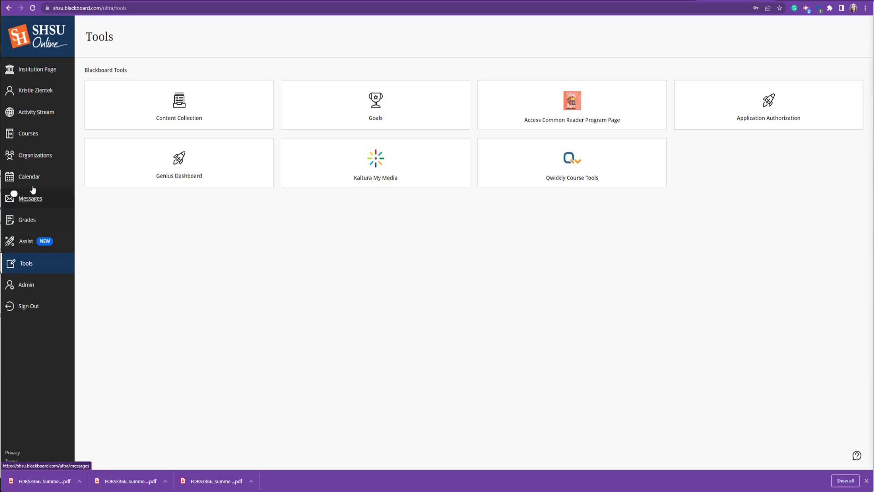
{"action": "left_click", "coordinate": [30, 134]}
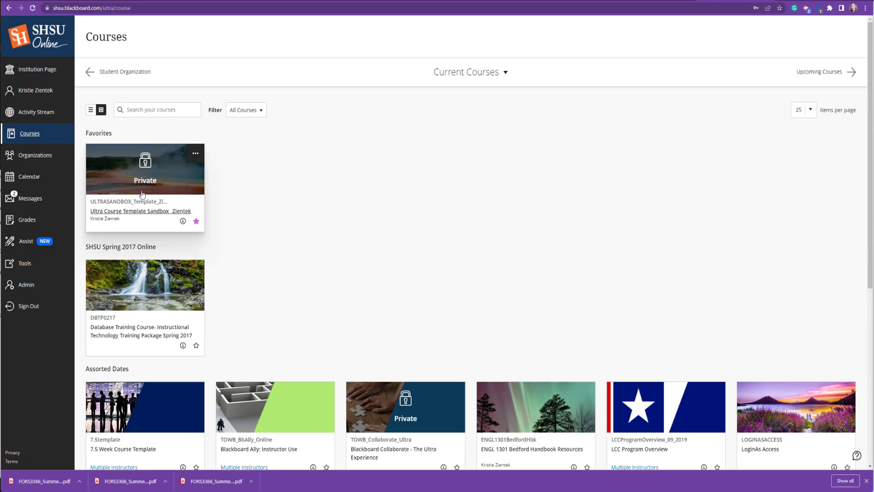
{"action": "left_click", "coordinate": [142, 194]}
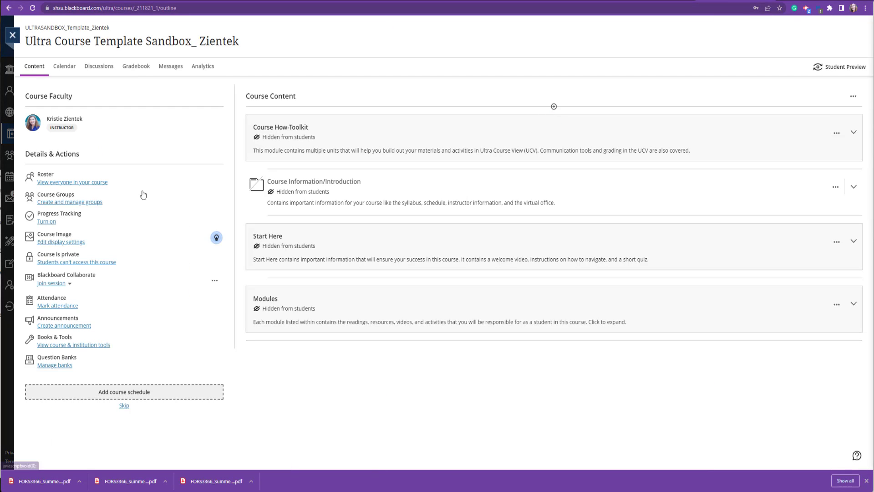
{"action": "left_click", "coordinate": [350, 182]}
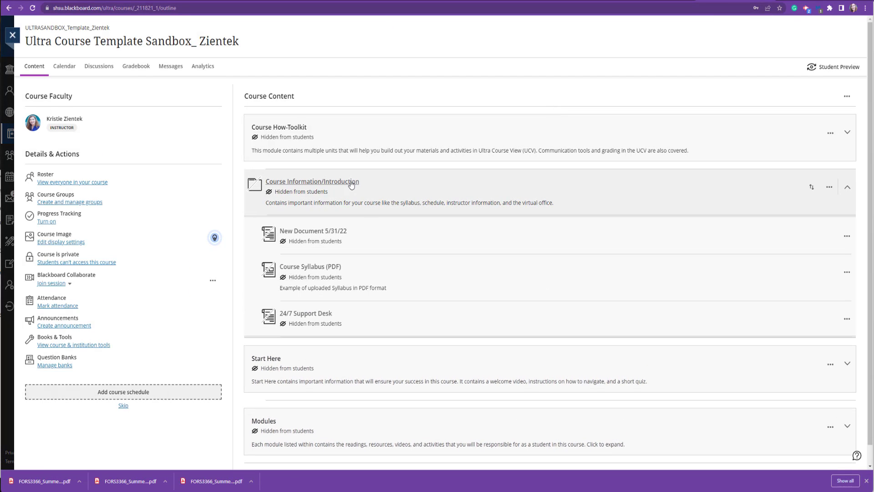
{"action": "left_click", "coordinate": [339, 232]}
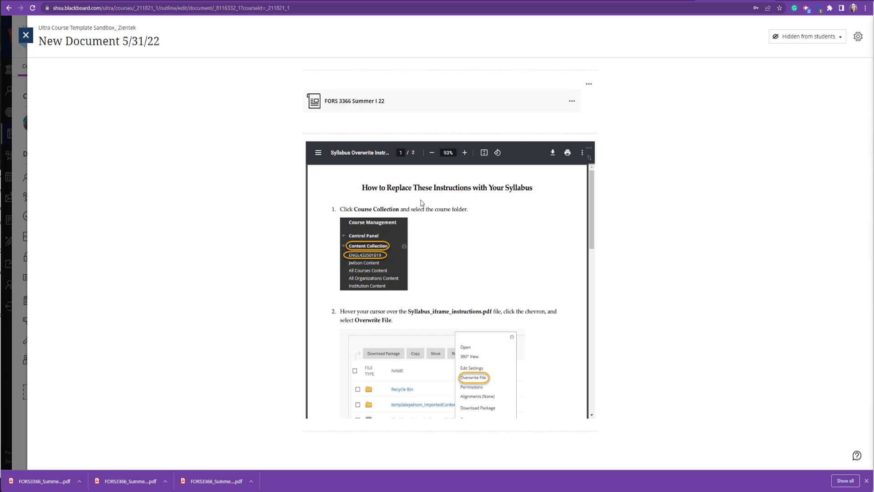
Replace the iframe's src URL in the document's HTML block with the copied Permanent URL of the syllabus, and save the block.
{"action": "left_click", "coordinate": [590, 151]}
{"action": "left_click", "coordinate": [505, 163]}
{"action": "left_click_drag", "start_coordinate": [435, 201], "coordinate": [534, 208]}
{"action": "left_click", "coordinate": [356, 159]}
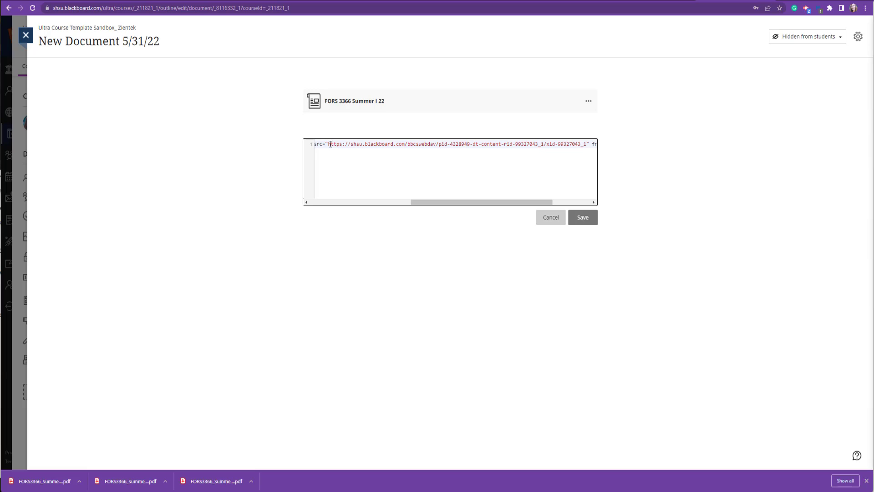
{"action": "left_click_drag", "start_coordinate": [331, 145], "coordinate": [587, 156]}
{"action": "key", "text": "ctrl+v"}
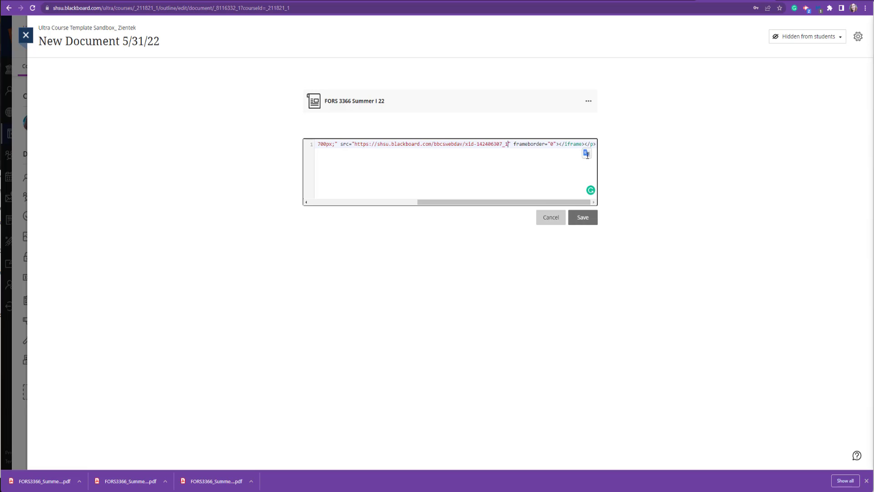
{"action": "left_click", "coordinate": [581, 219]}
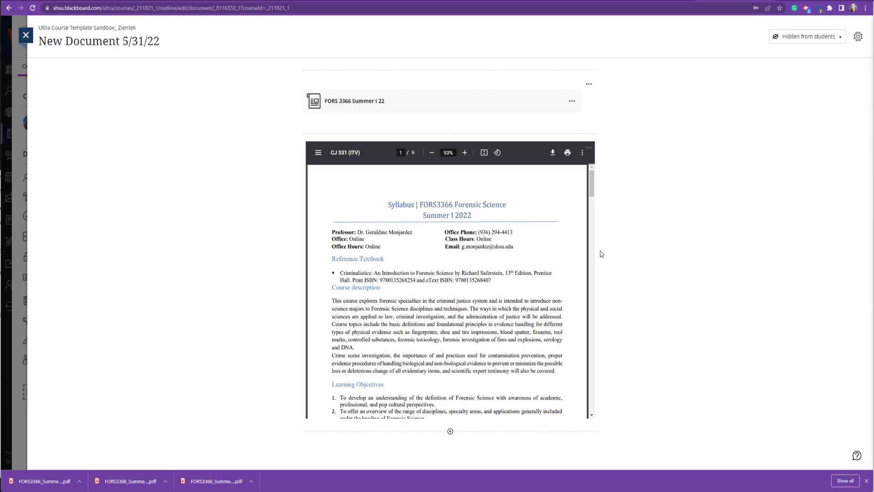
Look through the embedded syllabus to its last page and return to the first page.
{"action": "scroll", "coordinate": [561, 229], "scroll_direction": "down", "scroll_amount": 3}
{"action": "scroll", "coordinate": [561, 229], "scroll_direction": "down", "scroll_amount": 20}
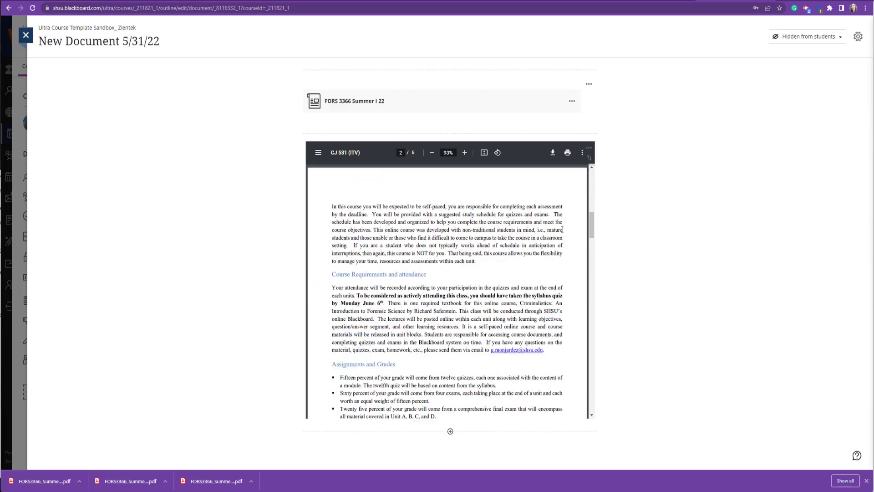
{"action": "scroll", "coordinate": [564, 229], "scroll_direction": "down", "scroll_amount": 5}
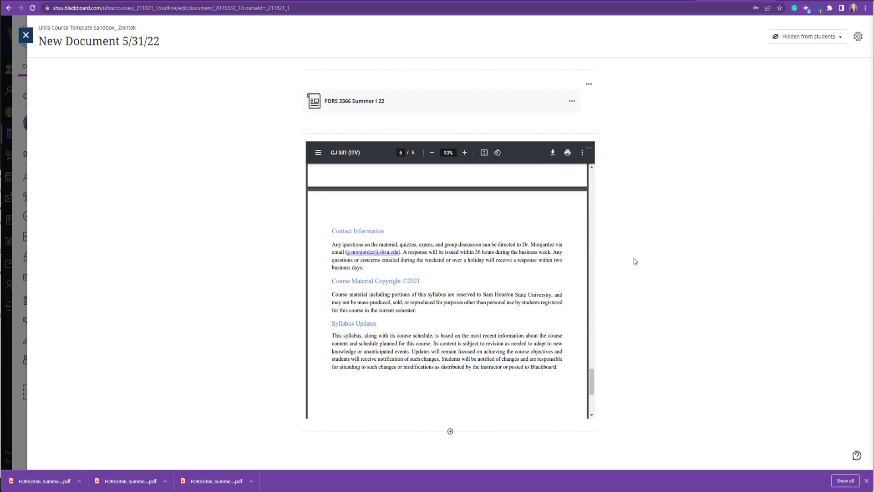
{"action": "left_click_drag", "start_coordinate": [593, 392], "coordinate": [606, 185]}
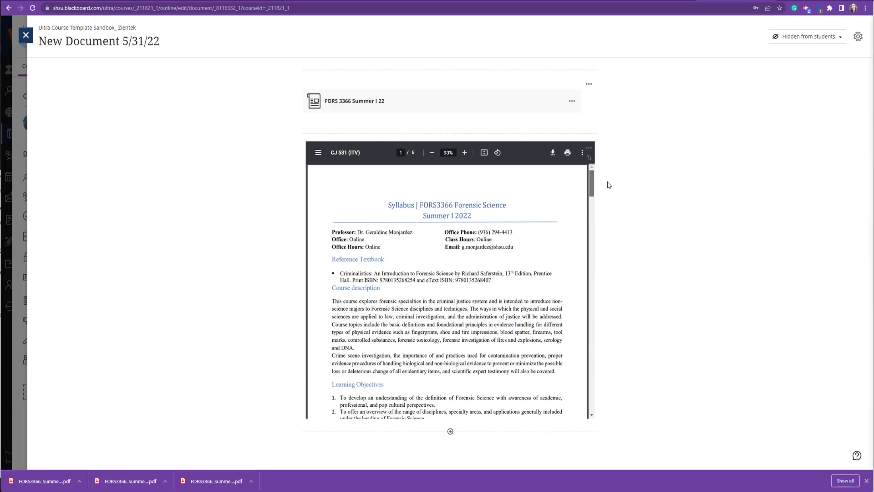